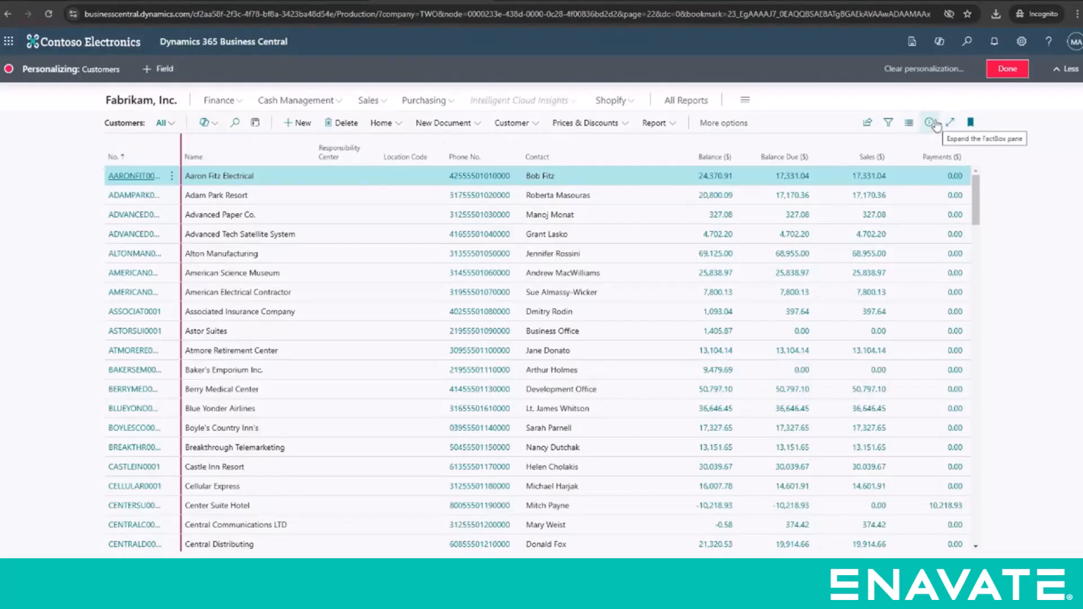
# - Add the Salesperson Code field to the customer list between Contact and Balance ($), and finish the personalization
pyautogui.click(159, 69)
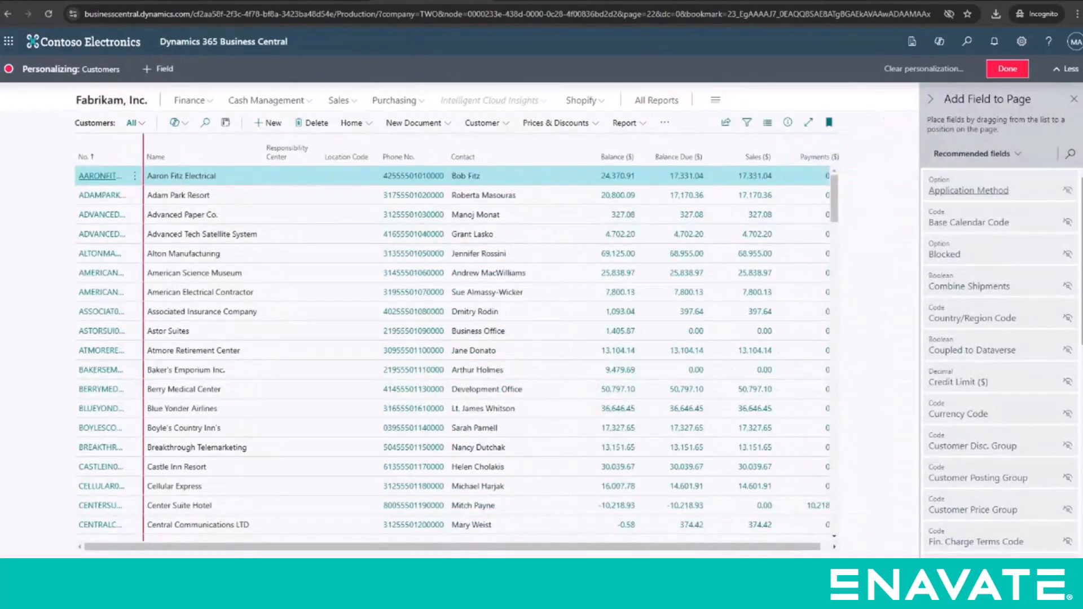
pyautogui.moveTo(1081, 223); pyautogui.dragTo(1081, 434)
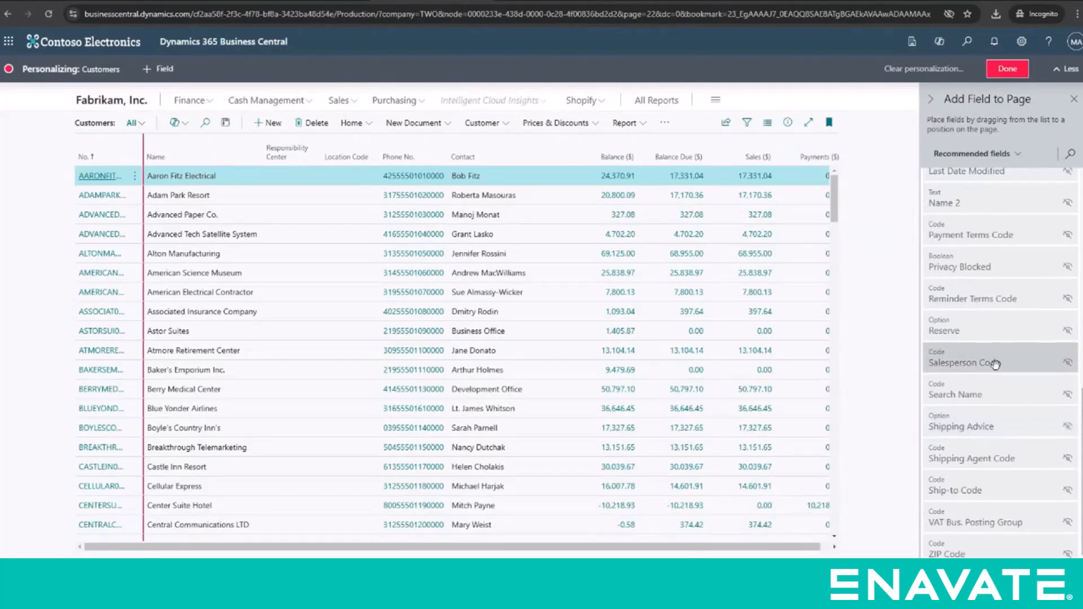
pyautogui.moveTo(951, 353)
pyautogui.mouseDown()
pyautogui.moveTo(694, 227)
pyautogui.moveTo(443, 152)
pyautogui.moveTo(929, 349)
pyautogui.moveTo(857, 336)
pyautogui.moveTo(943, 361)
pyautogui.moveTo(746, 287)
pyautogui.moveTo(576, 158)
pyautogui.mouseUp()
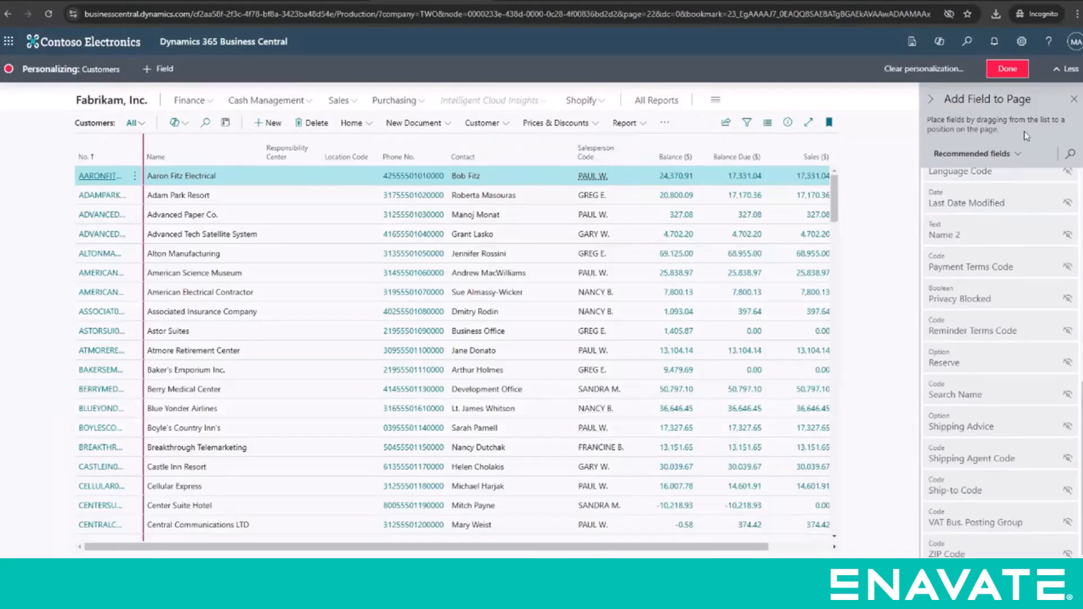
pyautogui.click(1007, 69)
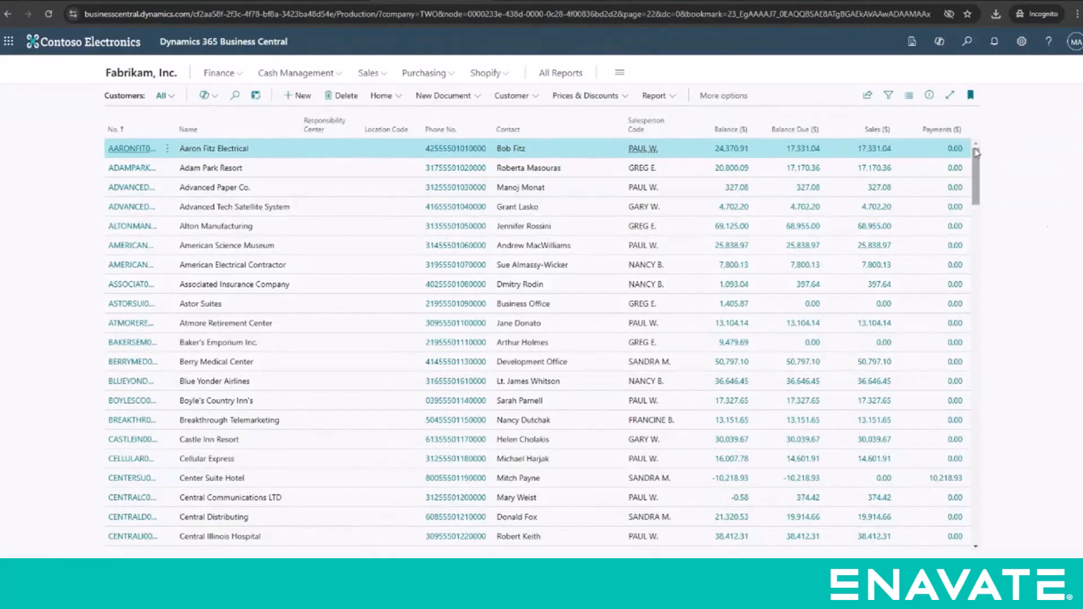
# - Export the customer list for editing in Excel as Customer Card (2), and open the workbook with editing enabled
pyautogui.click(867, 97)
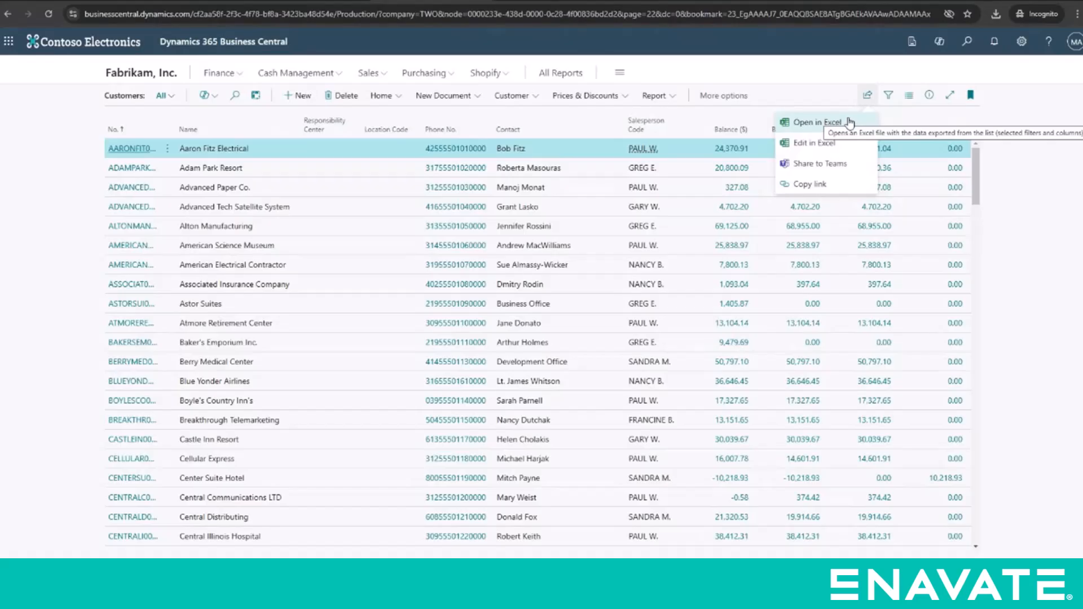
pyautogui.click(832, 148)
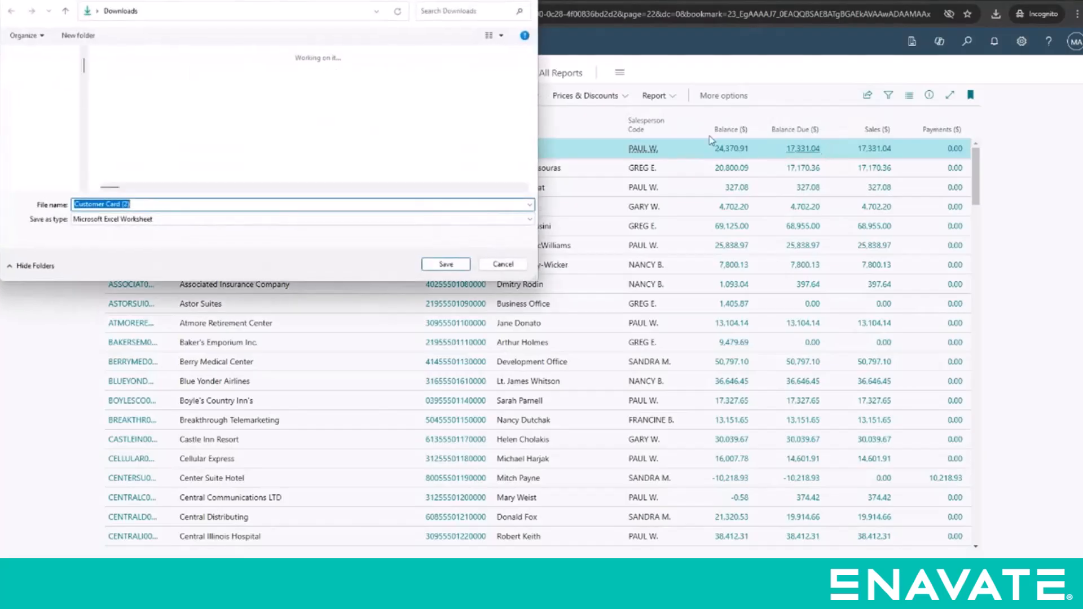
pyautogui.click(445, 263)
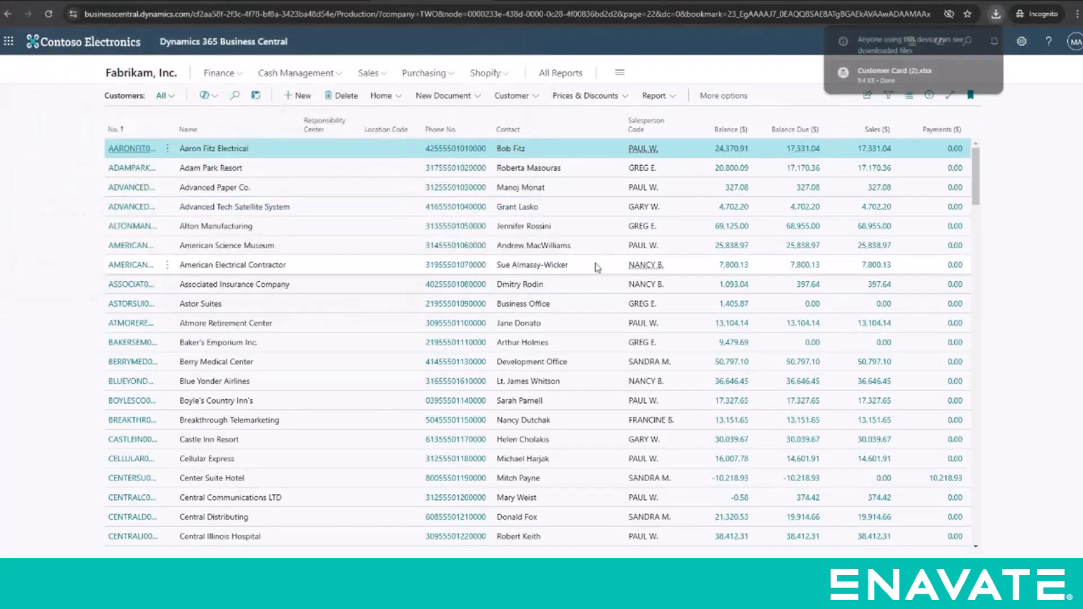
pyautogui.click(874, 73)
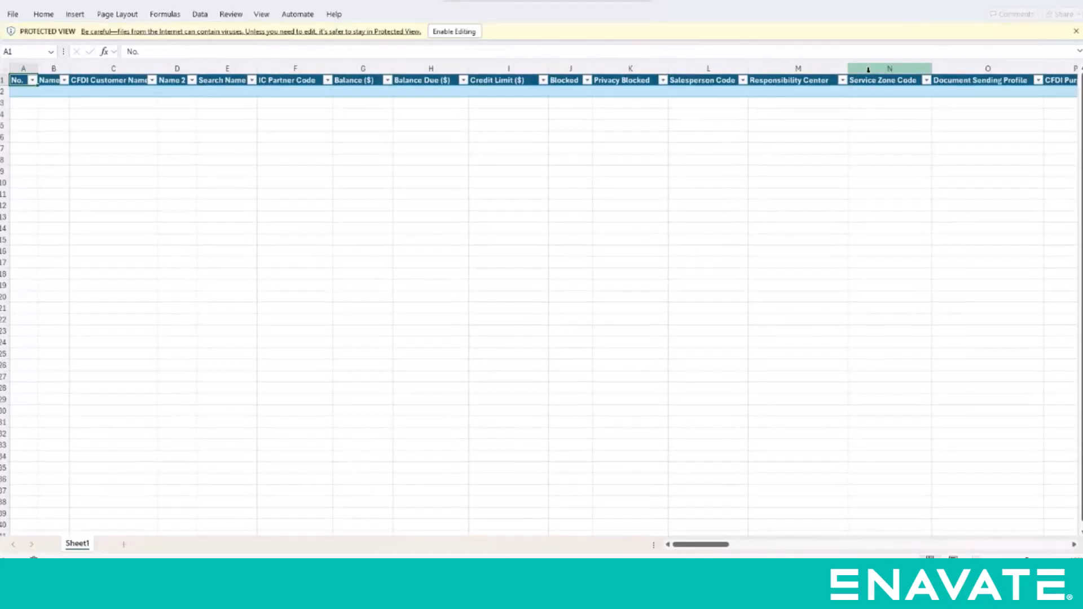
pyautogui.click(455, 32)
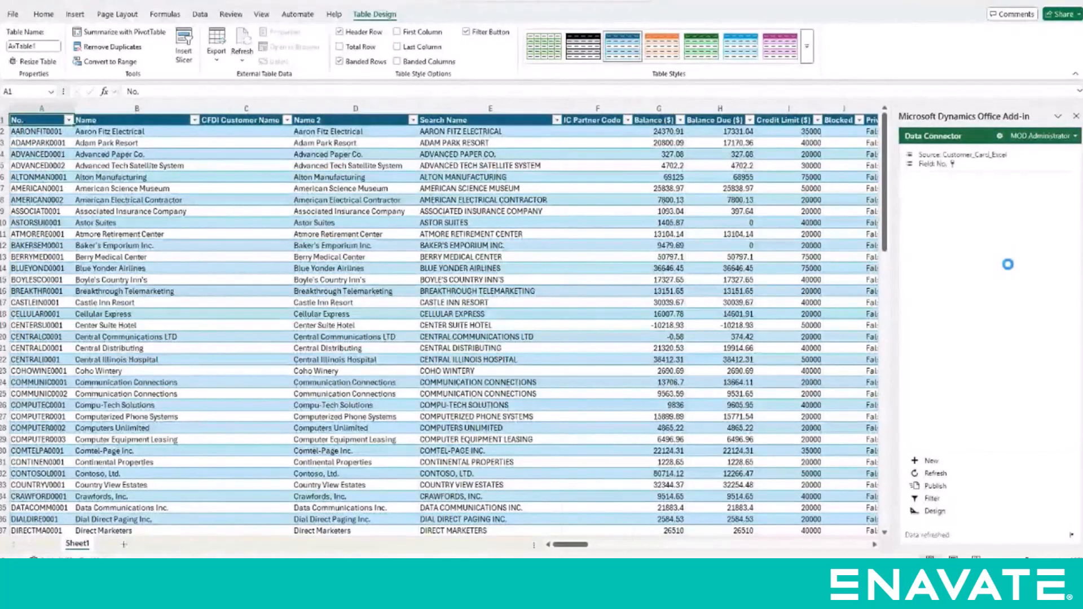
# - Filter the Salesperson Code column to only the salesperson assigned to Aaron Fitz Electrical
pyautogui.click(875, 545)
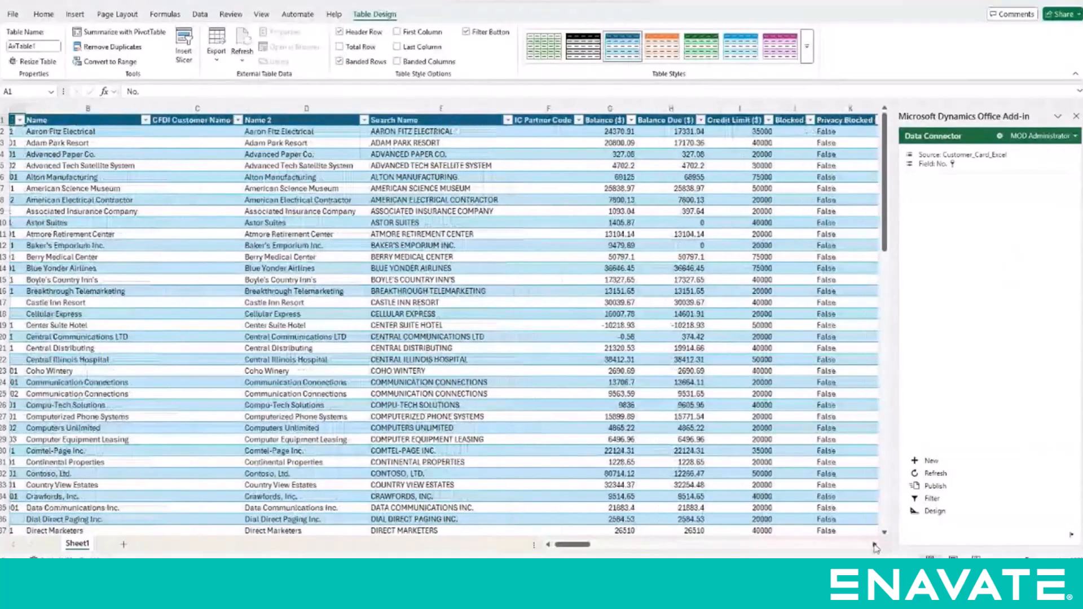
pyautogui.click(875, 545)
pyautogui.click(875, 545)
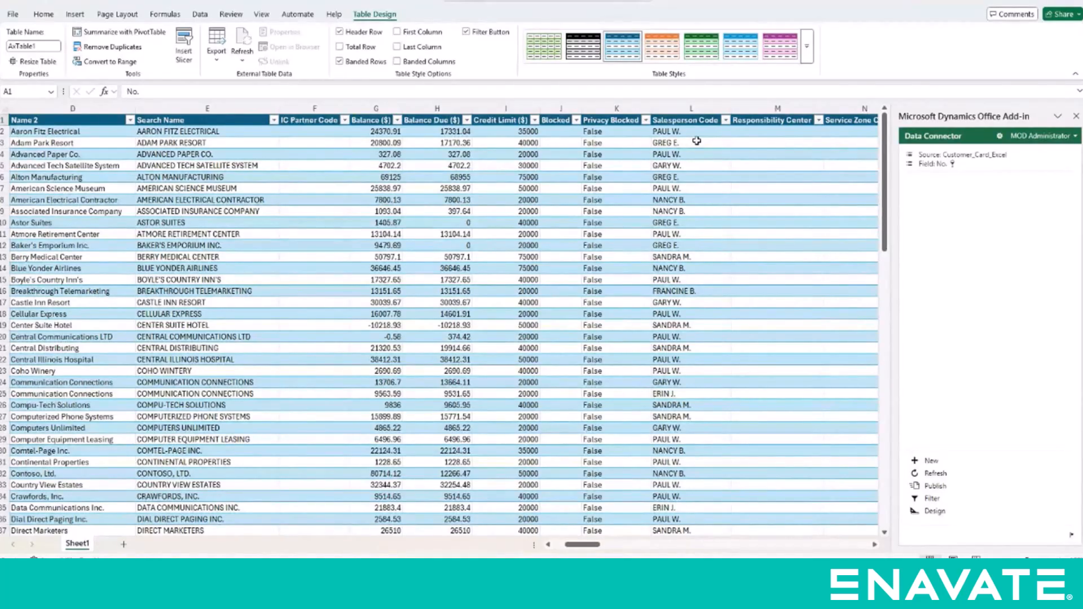
pyautogui.click(725, 121)
pyautogui.click(626, 270)
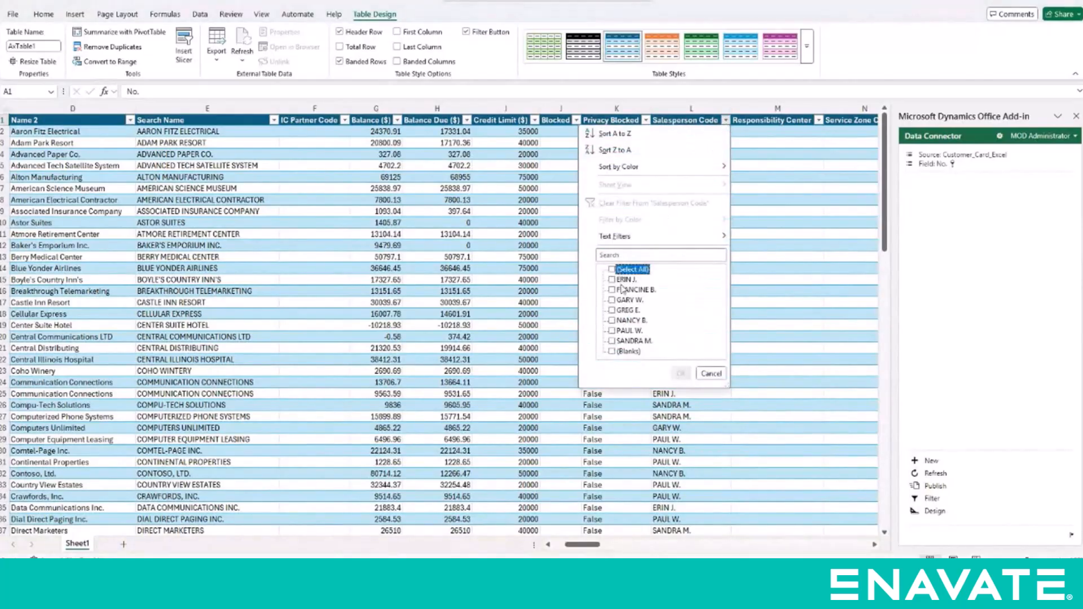
pyautogui.click(614, 331)
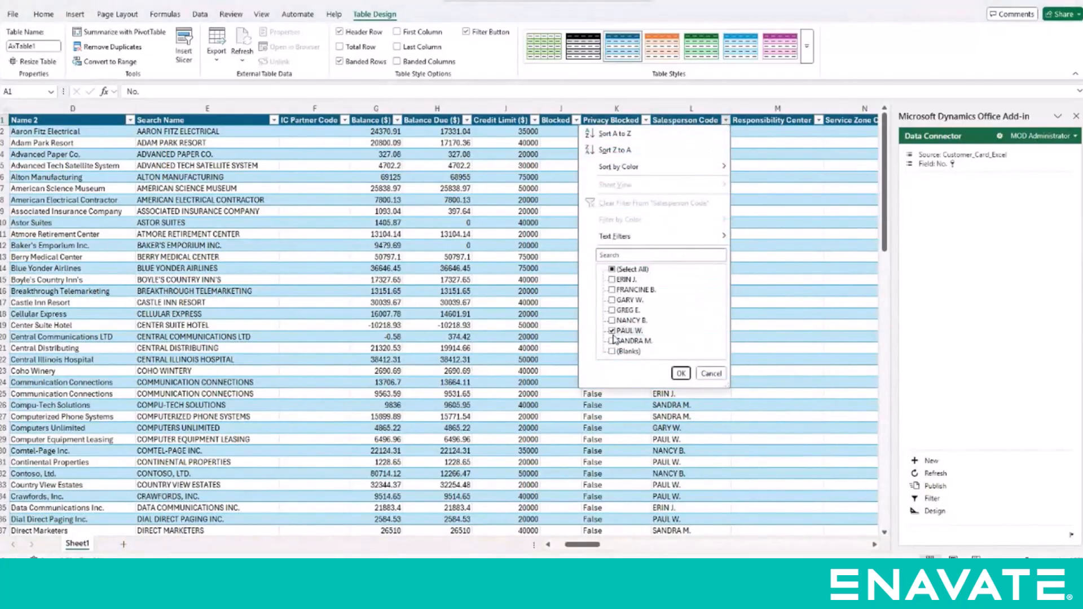
pyautogui.click(681, 374)
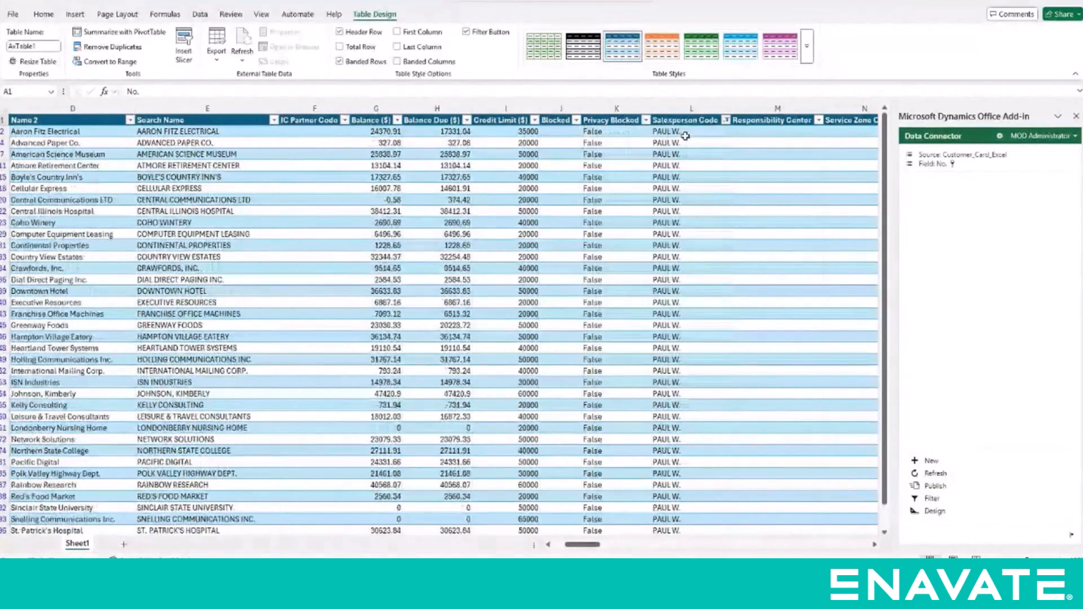
# - Enter the new salesperson's code for Aaron Fitz Electrical, fill it down through all filtered rows, and try to publish the changes
pyautogui.click(685, 136)
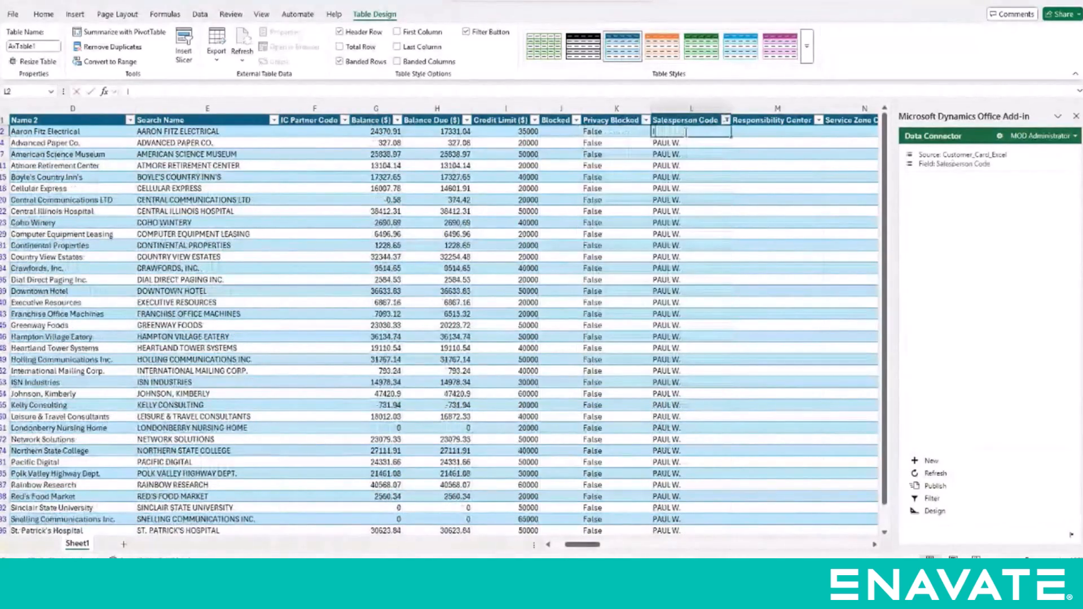
pyautogui.write('IAM. M')
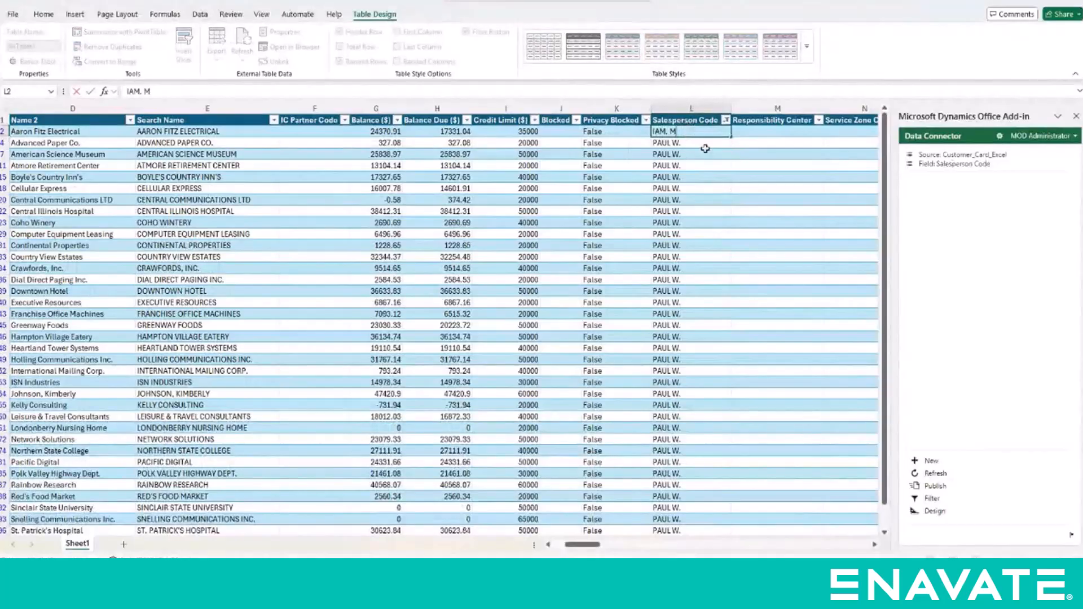
pyautogui.press('Return')
pyautogui.click(725, 134)
pyautogui.moveTo(731, 136); pyautogui.dragTo(719, 504)
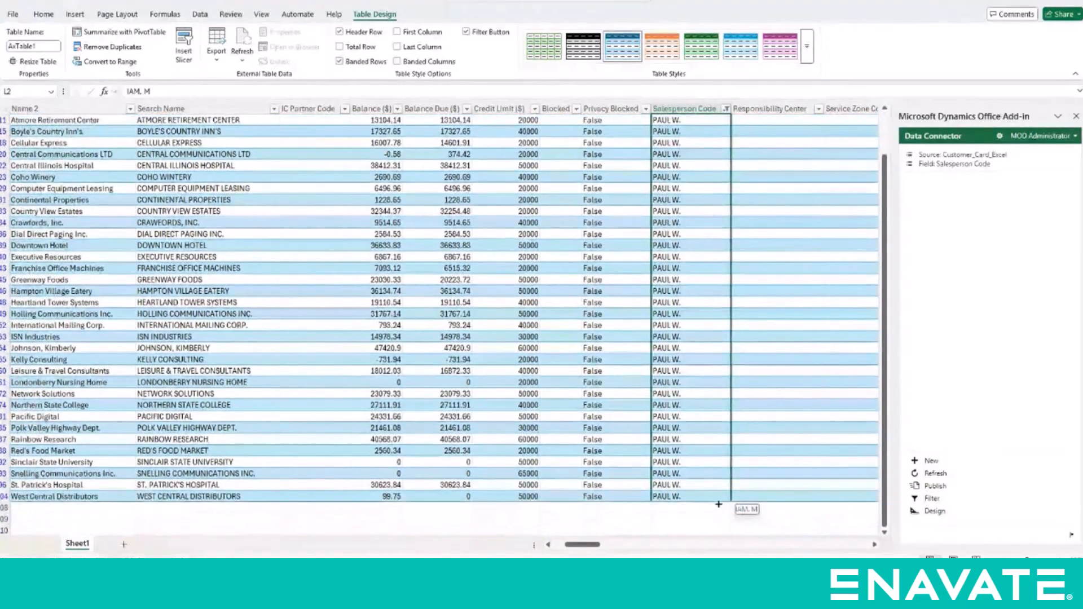
pyautogui.click(939, 487)
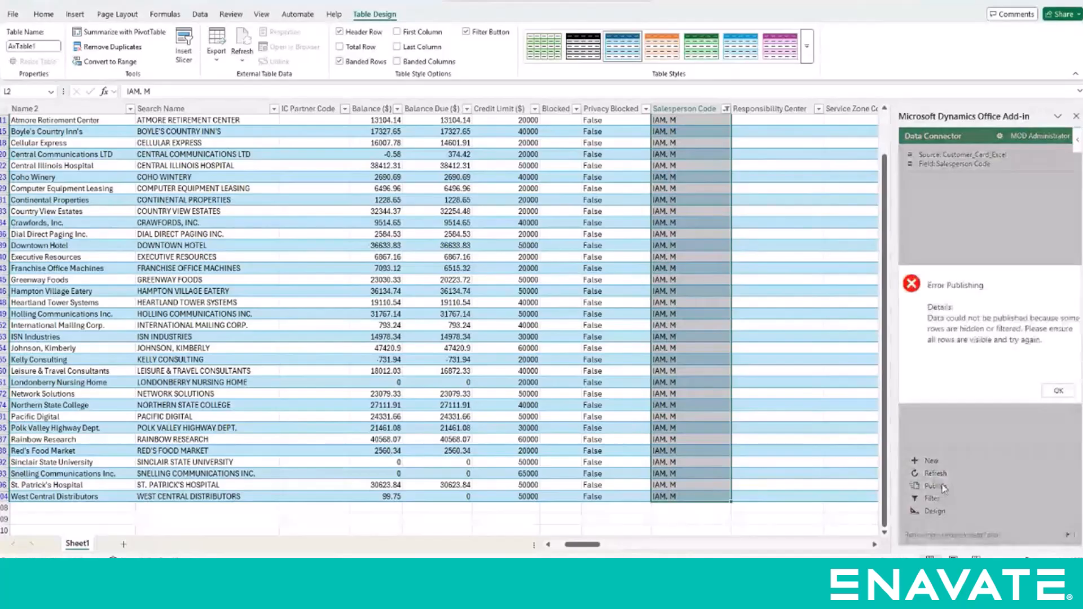
pyautogui.click(1059, 391)
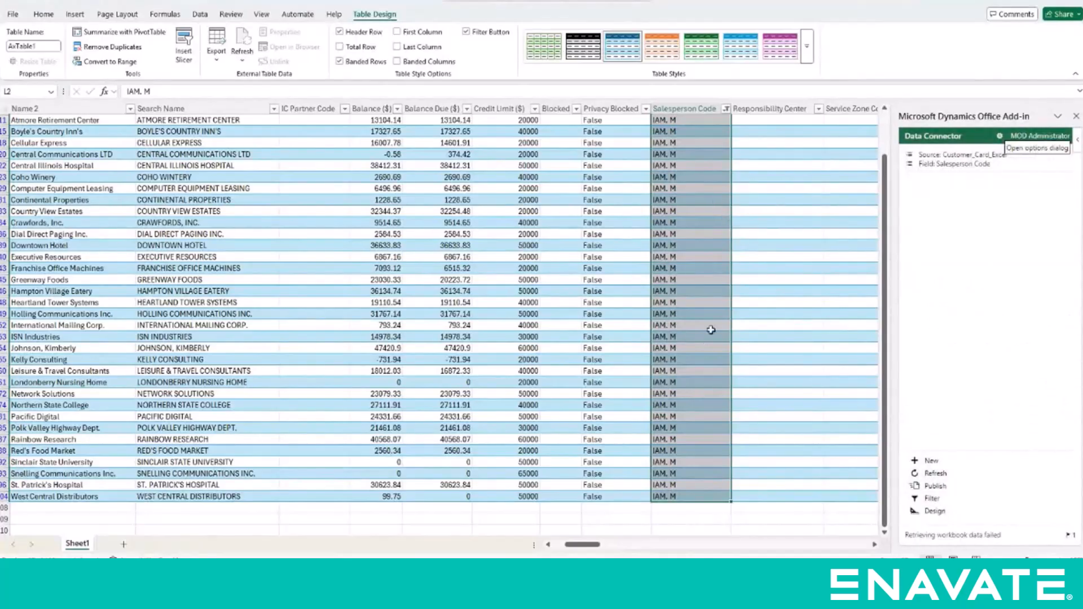
# - Show all rows of the Salesperson Code column again and try to publish the changes to Business Central
pyautogui.click(726, 109)
pyautogui.click(612, 258)
pyautogui.click(681, 362)
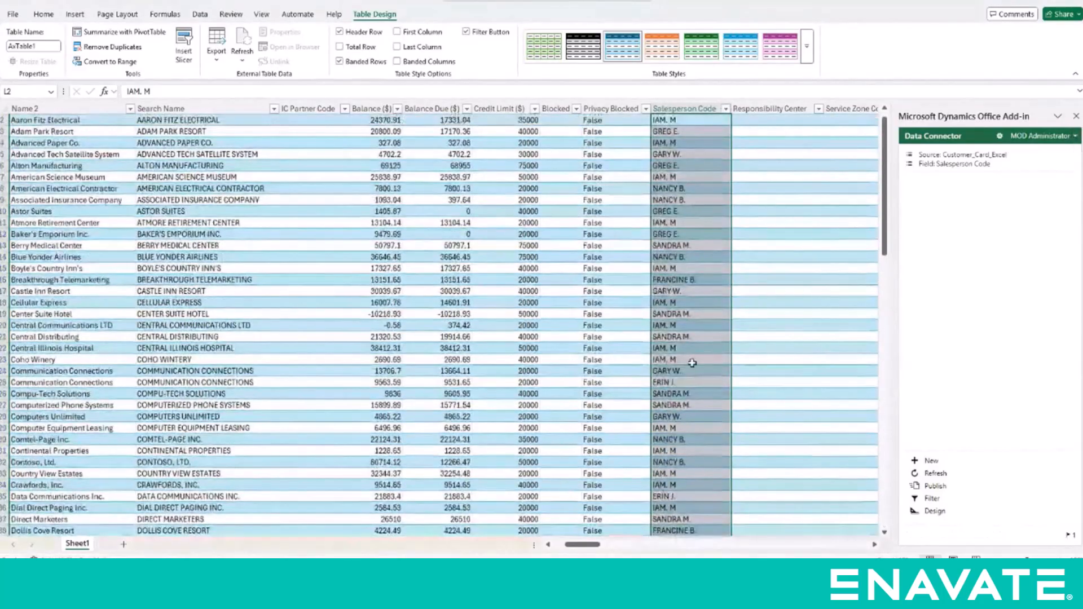
pyautogui.click(931, 485)
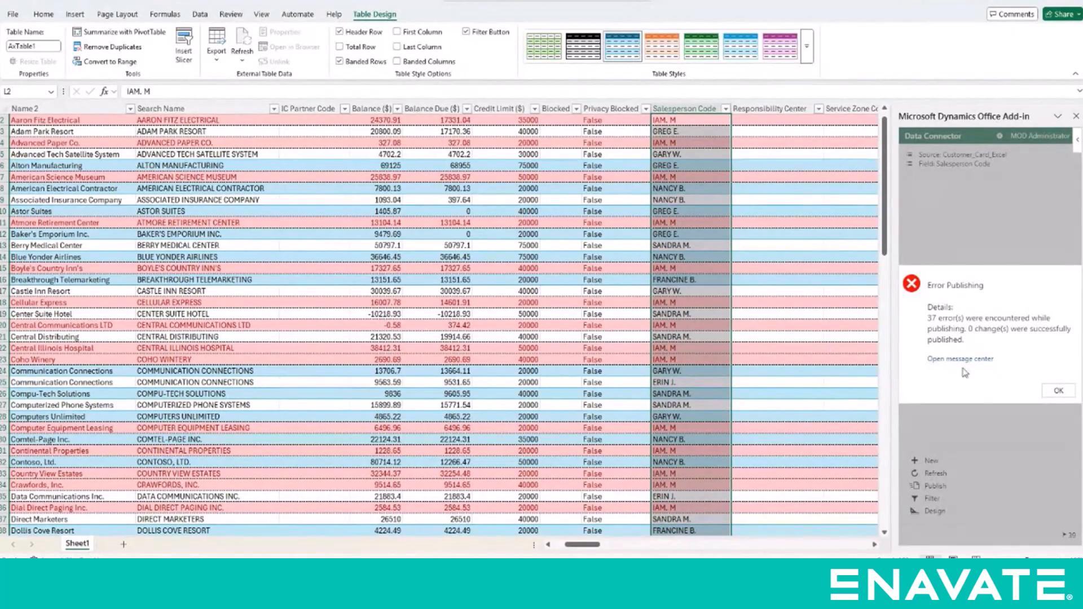
pyautogui.click(1058, 390)
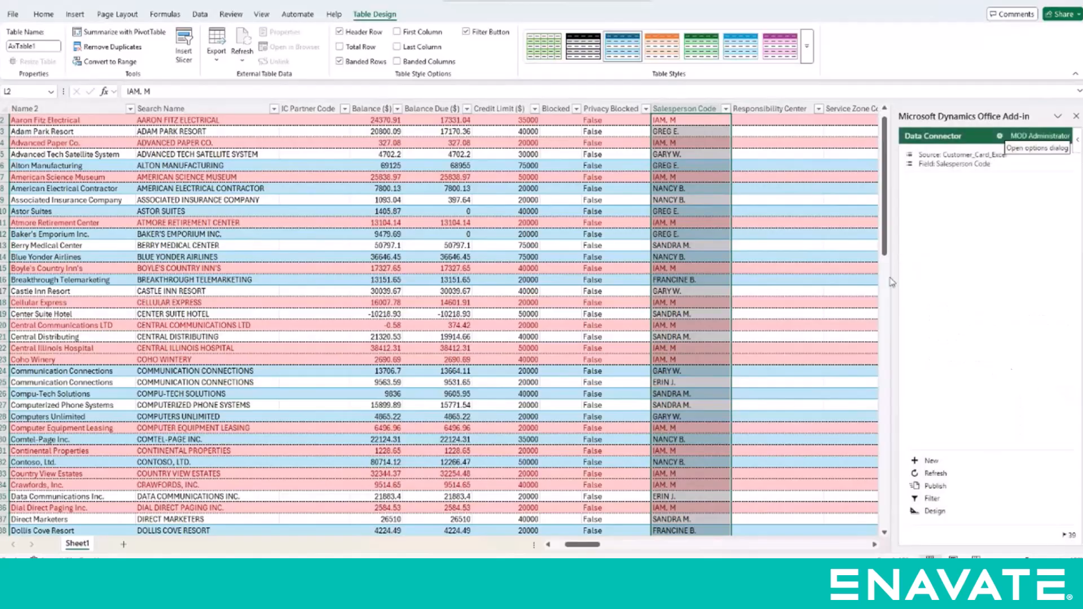
# - Filter the Salesperson Code column to only the rows with the mistyped new code
pyautogui.click(726, 108)
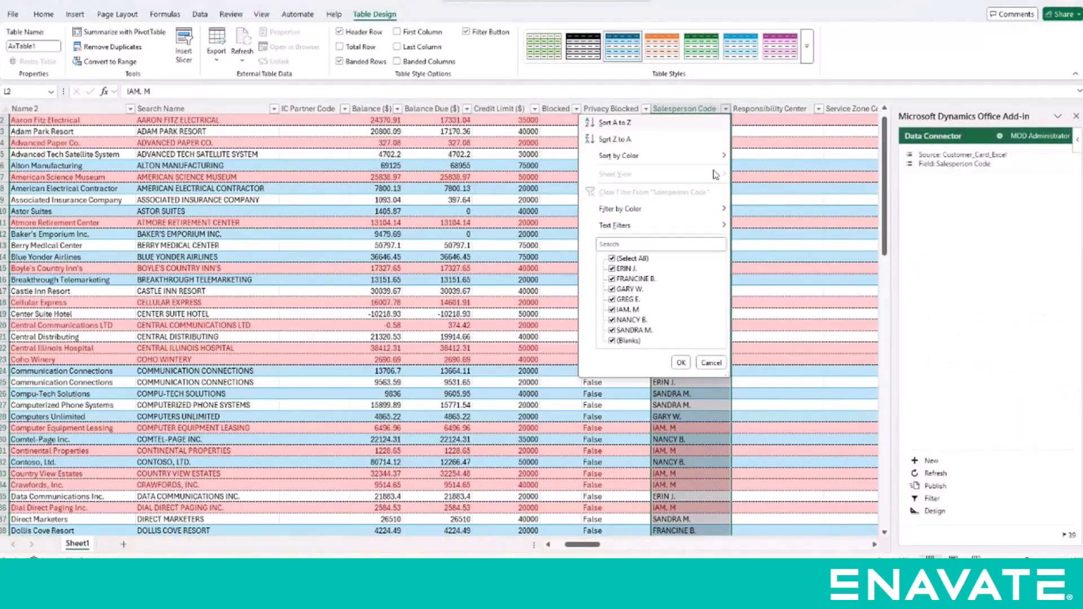
pyautogui.click(612, 259)
pyautogui.click(612, 310)
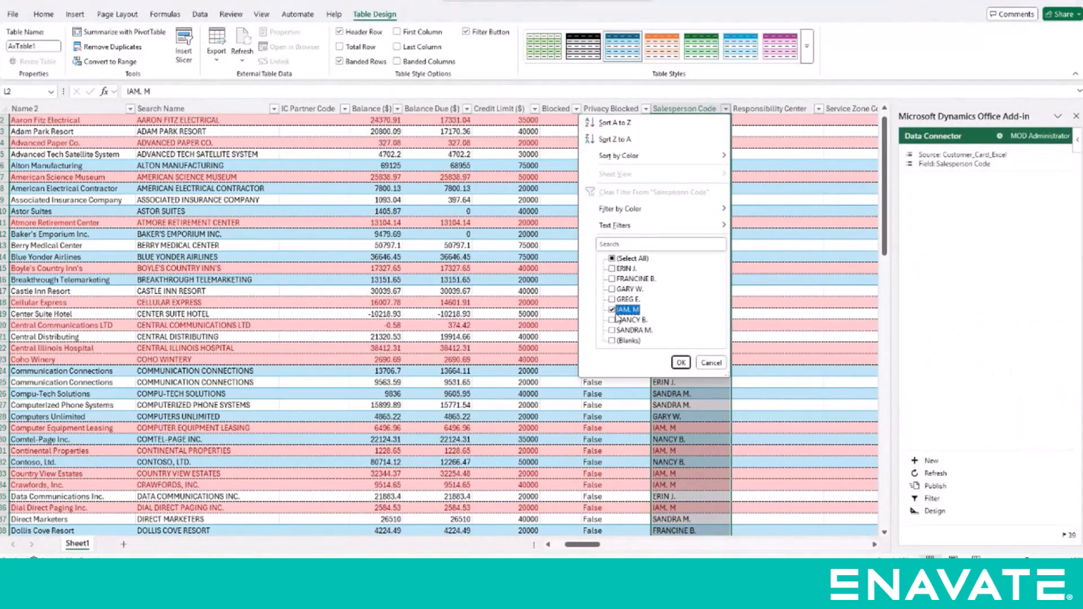
pyautogui.click(681, 363)
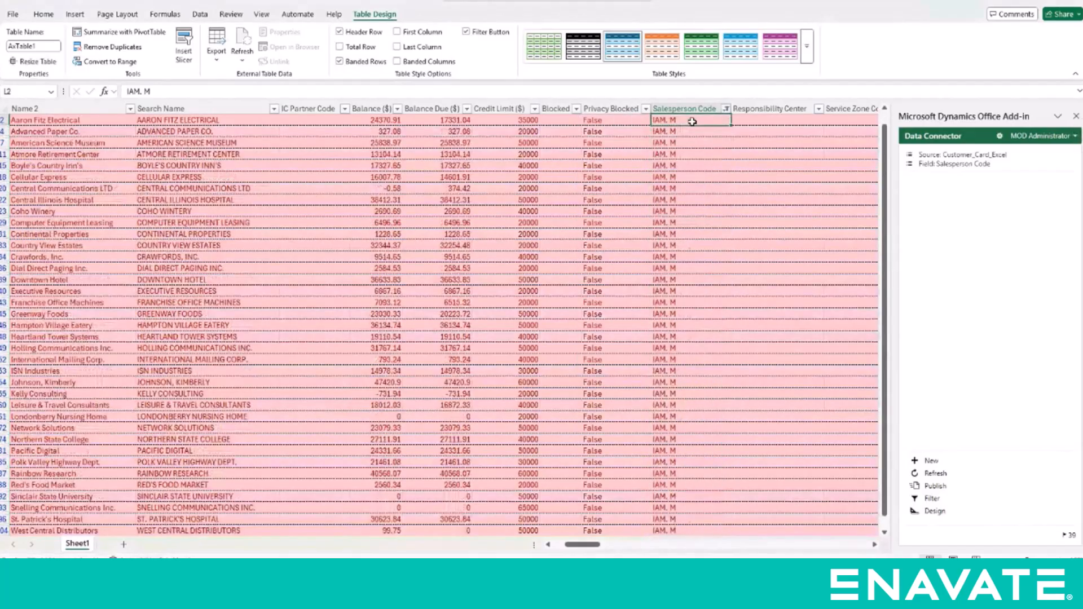
# - Correct Aaron Fitz Electrical's salesperson code to first name, space, initial and full stop, and fill it down through all filtered rows
pyautogui.doubleClick(691, 121)
pyautogui.press('BackSpace')
pyautogui.press('BackSpace')
pyautogui.press('BackSpace')
pyautogui.press('BackSpace')
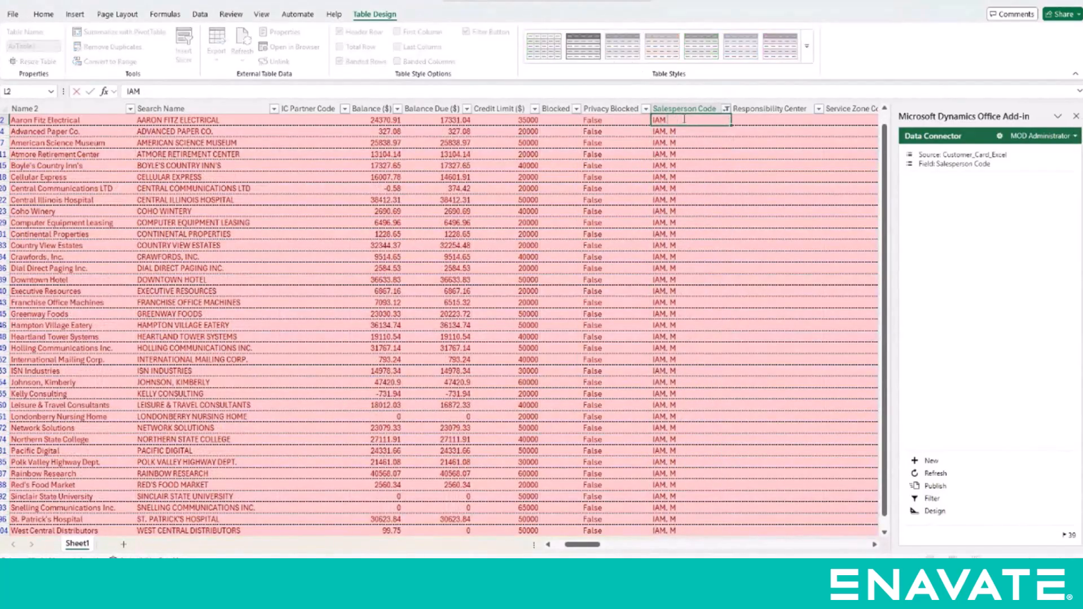
pyautogui.write('N M')
pyautogui.press('BackSpace')
pyautogui.click(700, 142)
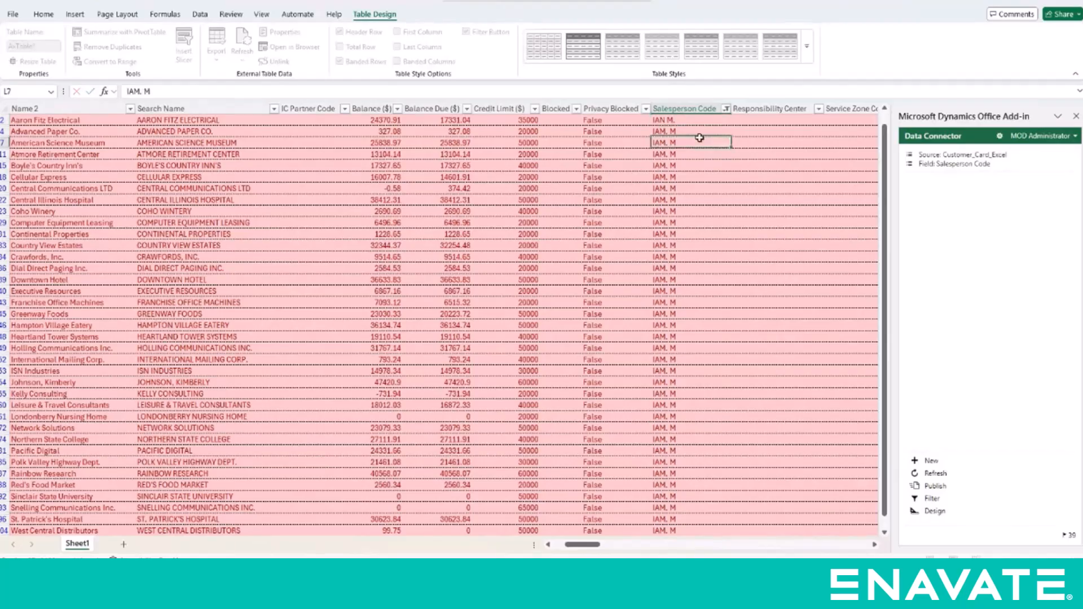
pyautogui.click(711, 121)
pyautogui.moveTo(732, 125); pyautogui.dragTo(702, 507)
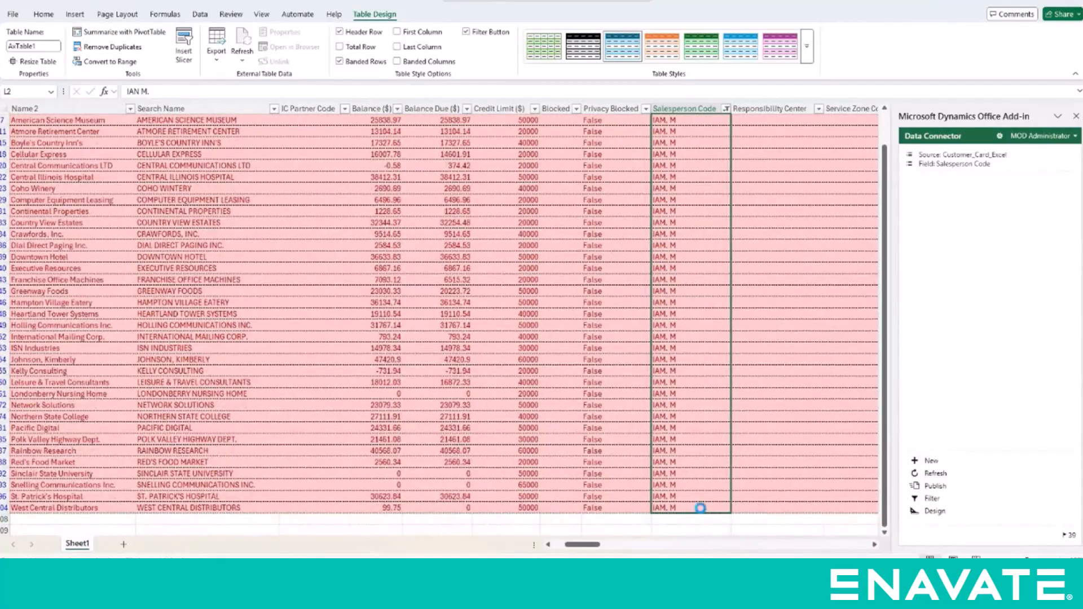
# - Remove the Salesperson Code filter to show all customer rows
pyautogui.click(727, 112)
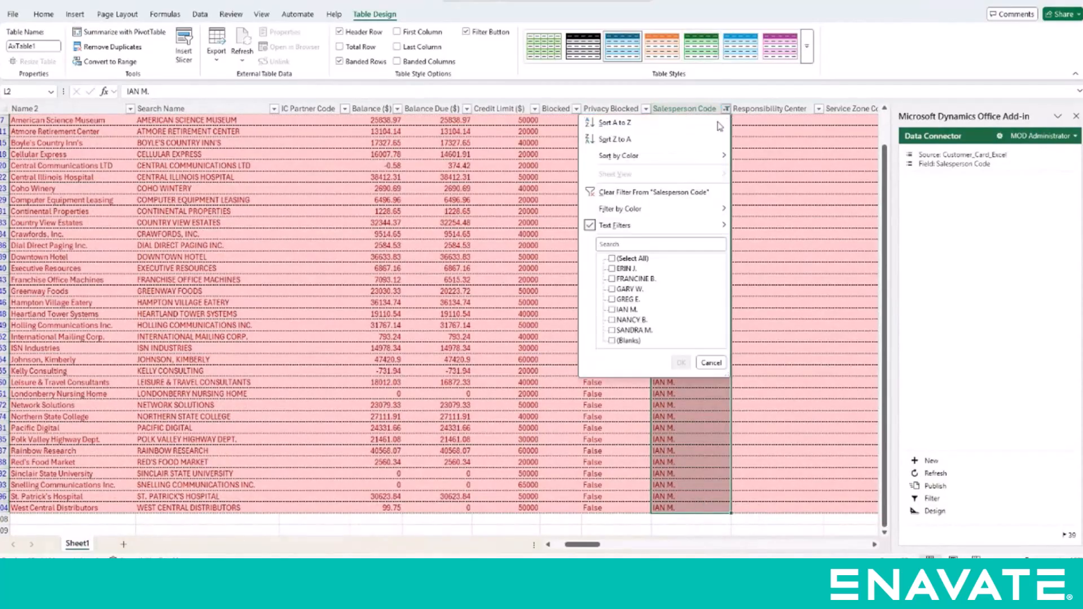
pyautogui.click(681, 363)
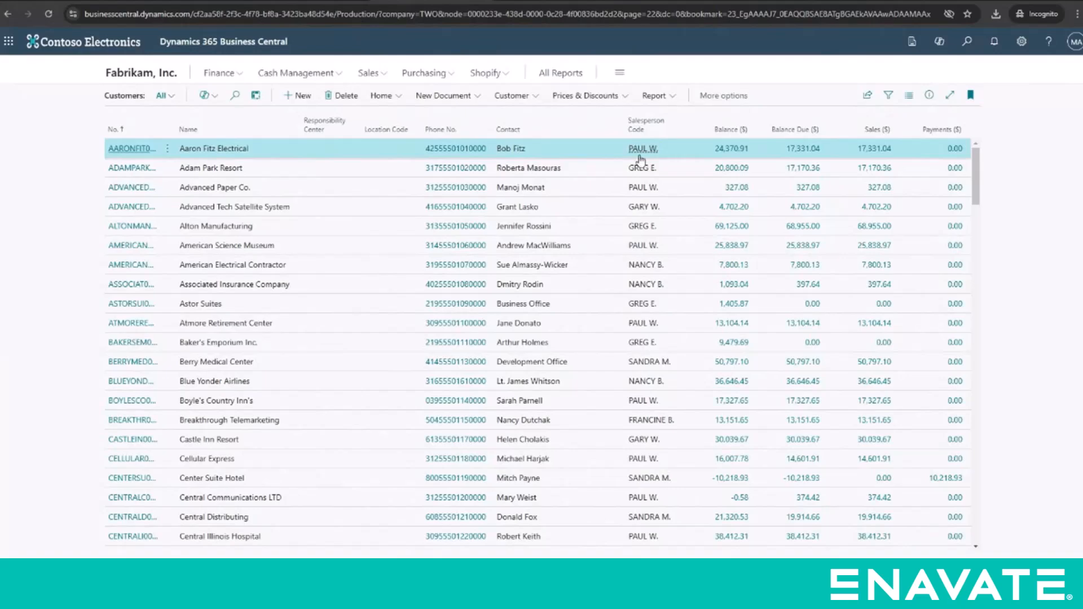
# - Switch to Business Central and open the customer card of Aaron Fitz Electrical
pyautogui.click(133, 149)
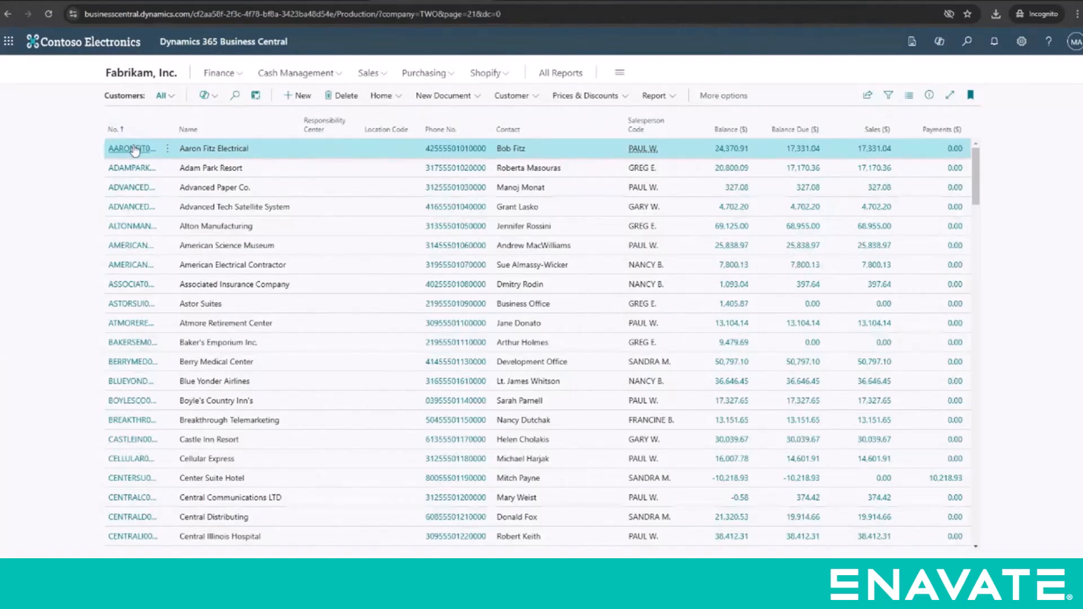